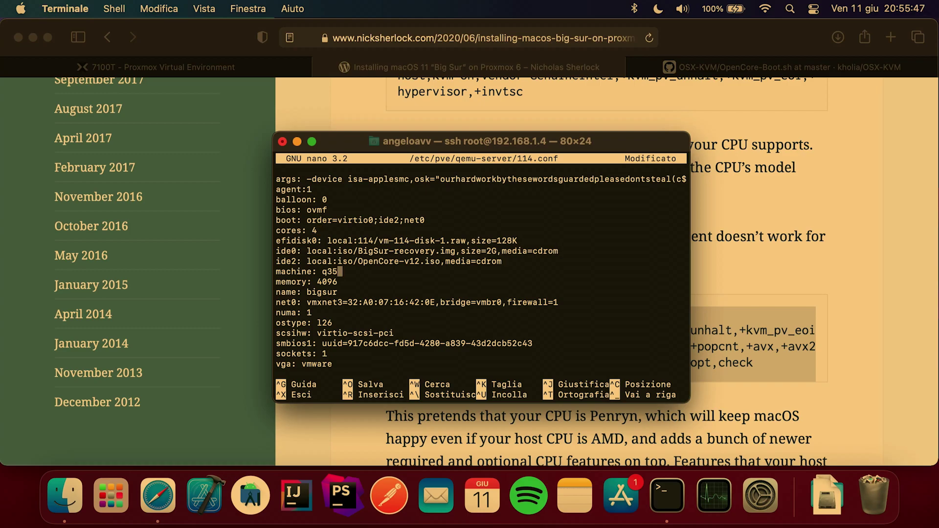
Replace media=cdrom with cache=unsafe on the ide0 and ide2 lines of 114.conf, then save the file and leave the editor.
key(Up)
key(Up)
key(Right)
key(Left)
key(BackSpace)
key(BackSpace)
key(BackSpace)
key(BackSpace)
key(BackSpace)
key(BackSpace)
key(BackSpace)
key(BackSpace)
key(BackSpace)
key(BackSpace)
key(BackSpace)
key(Down)
key(BackSpace)
key(BackSpace)
key(BackSpace)
key(BackSpace)
key(BackSpace)
key(BackSpace)
key(BackSpace)
key(BackSpace)
key(BackSpace)
key(BackSpace)
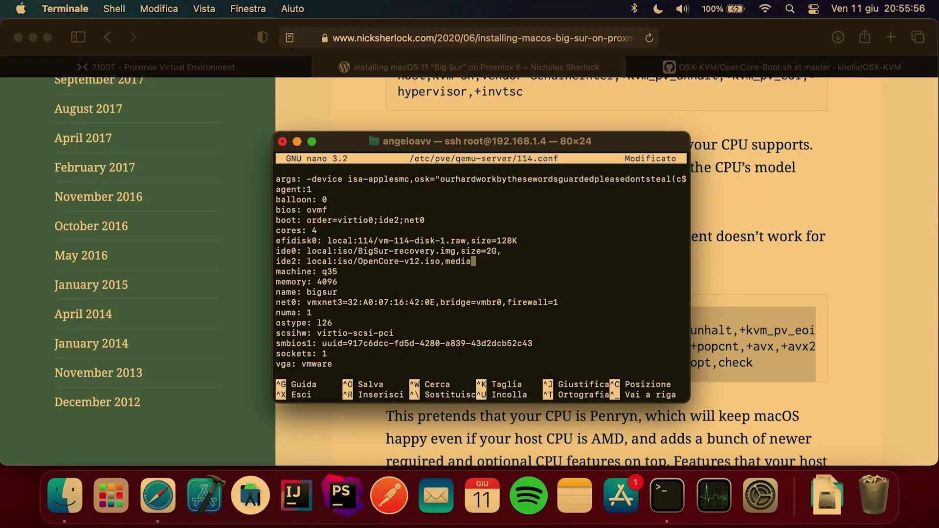
key(BackSpace)
text(cache=unsafe)
key(Up)
text(cache=unsafe)
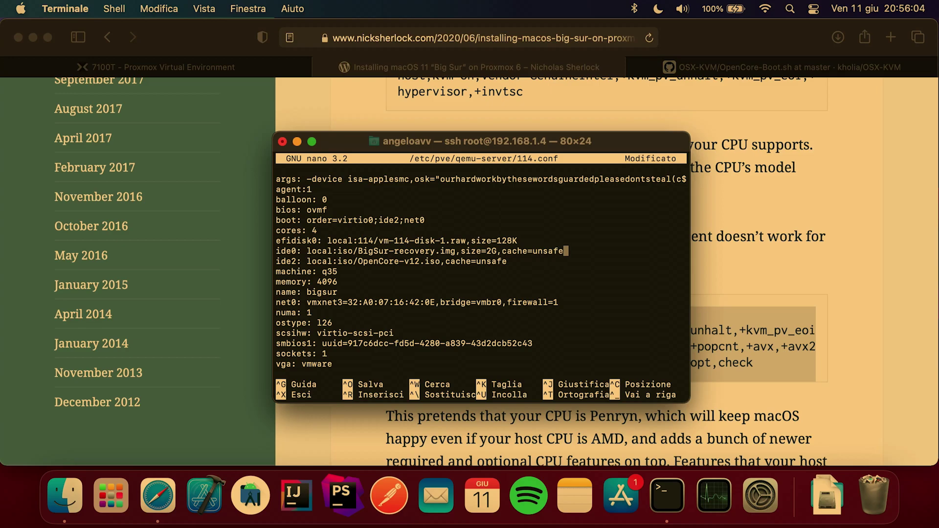
key(ctrl+x)
key(s)
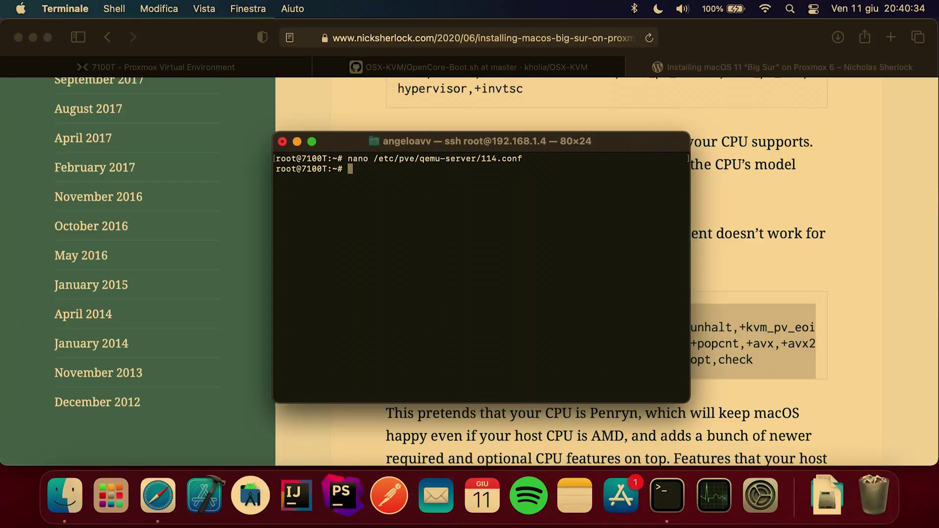
Run echo "options kvm ignore_msrs=Y" >> /etc/modprobe.d/kvm.conf && update-initramfs -k all -u on the Proxmox host.
text(echo "options kvm ignore_m)
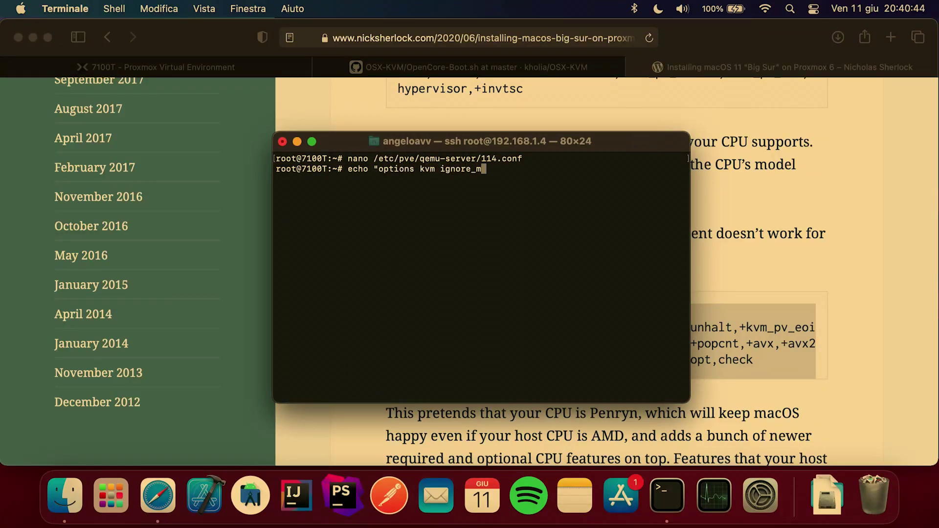
text(srs=Y" >> /etc/mode)
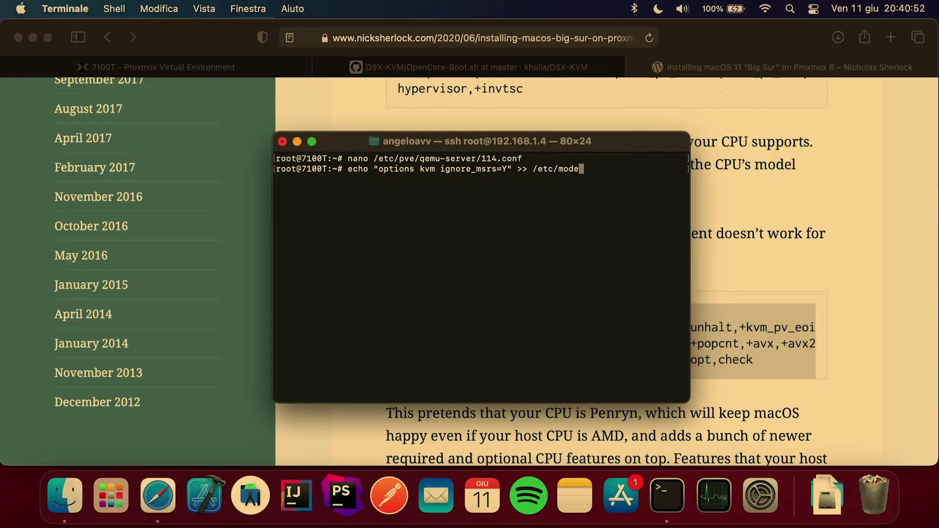
key(BackSpace)
text(probe.d/kvm.conf && update-initramfs )
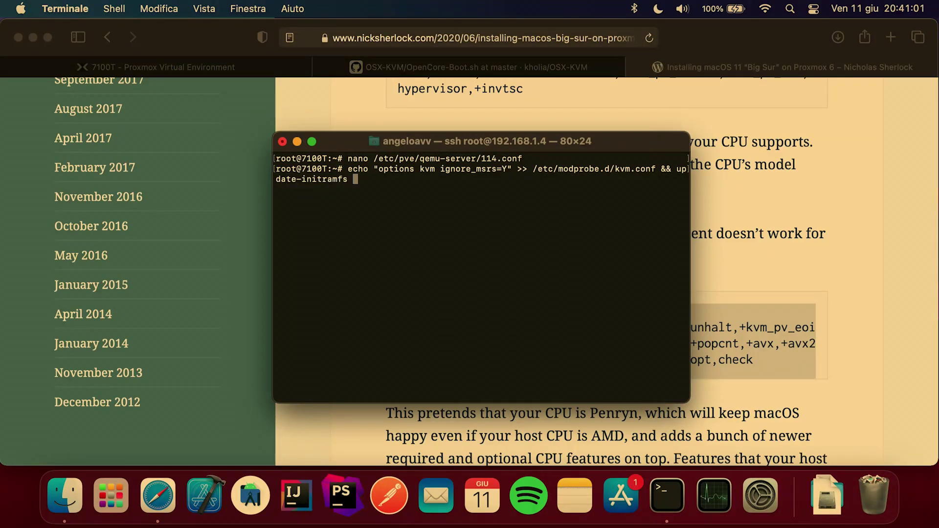
text(-k all -u)
key(Return)
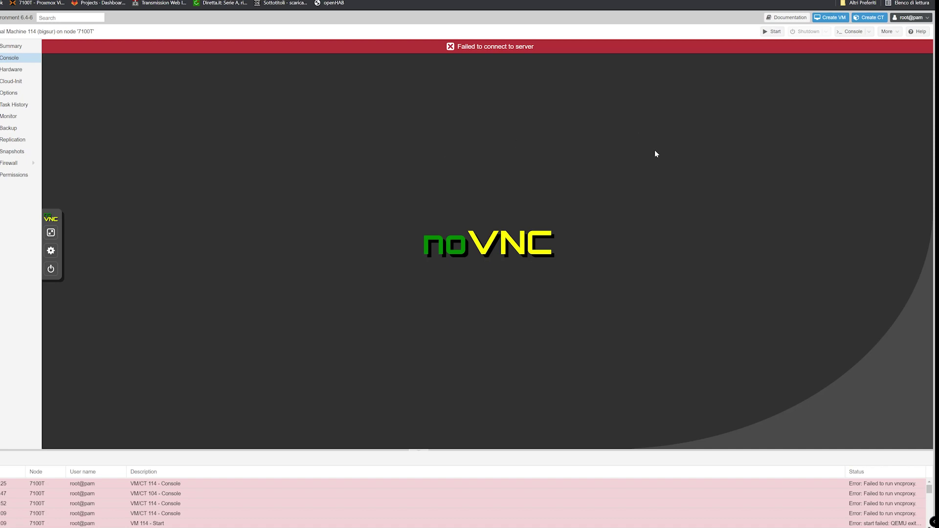
Switch to the Proxmox web interface, start virtual machine 114 (bigsur) and boot it from macOS Base System.
click(776, 32)
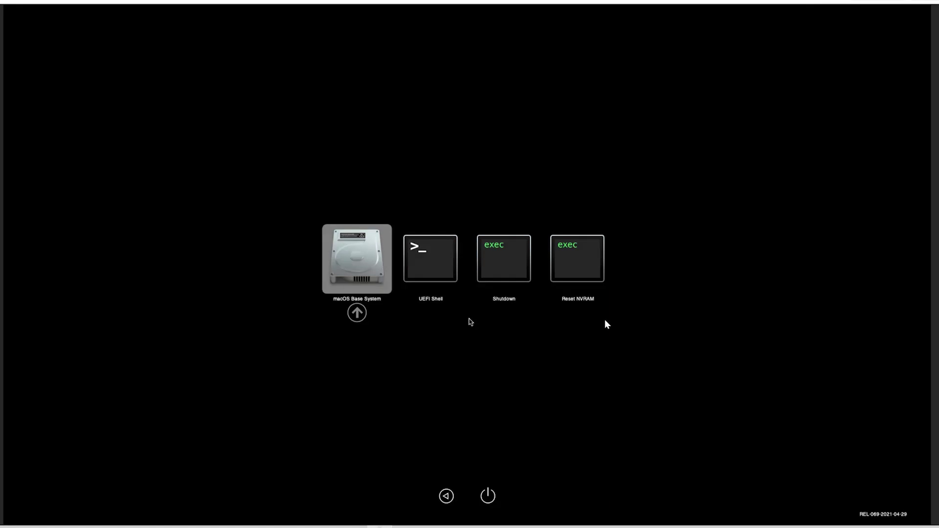
key(Return)
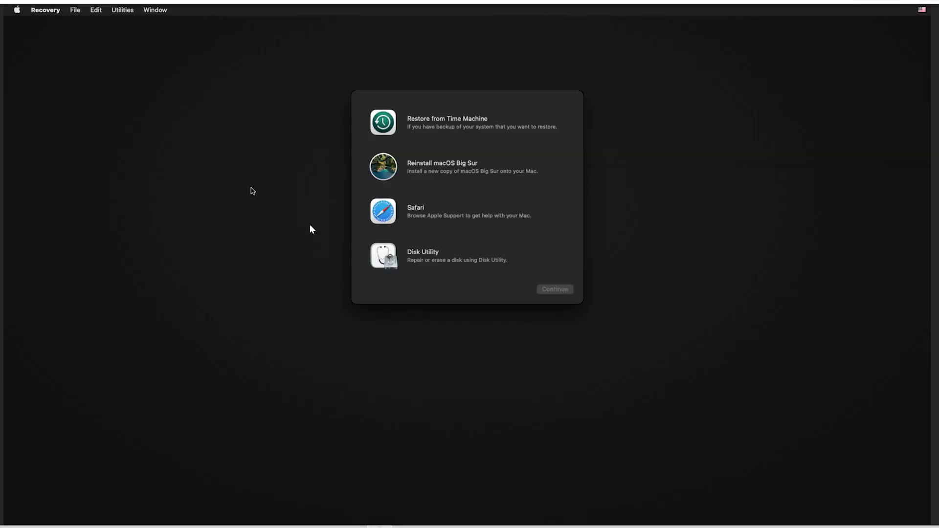
Erase the Apple Inc. VirtIO Block Media disk with Disk Utility, naming it macOS with APFS format and GUID Partition Map, and close the utility.
double_click(465, 256)
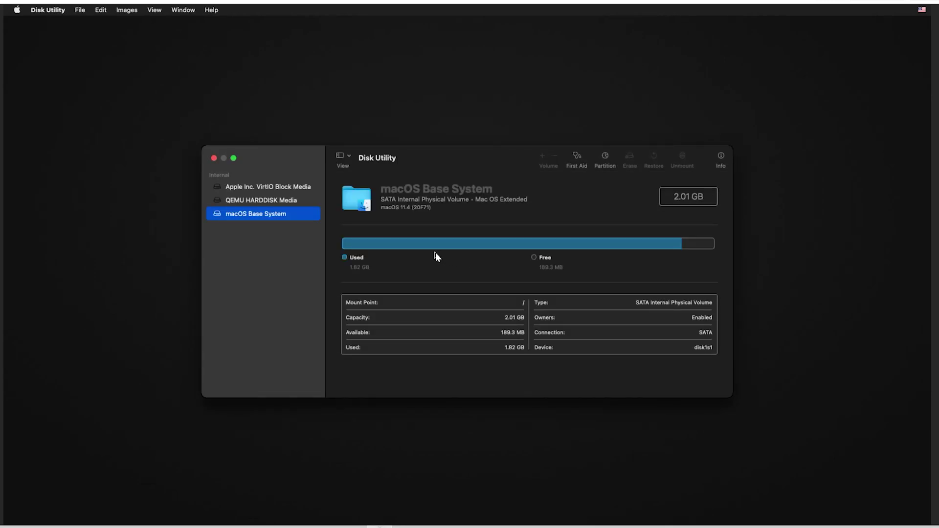
click(277, 186)
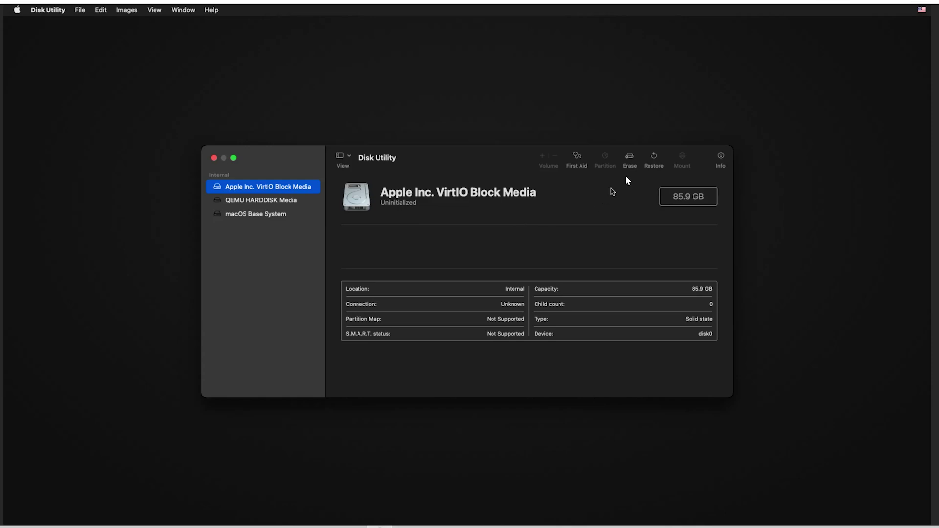
click(628, 159)
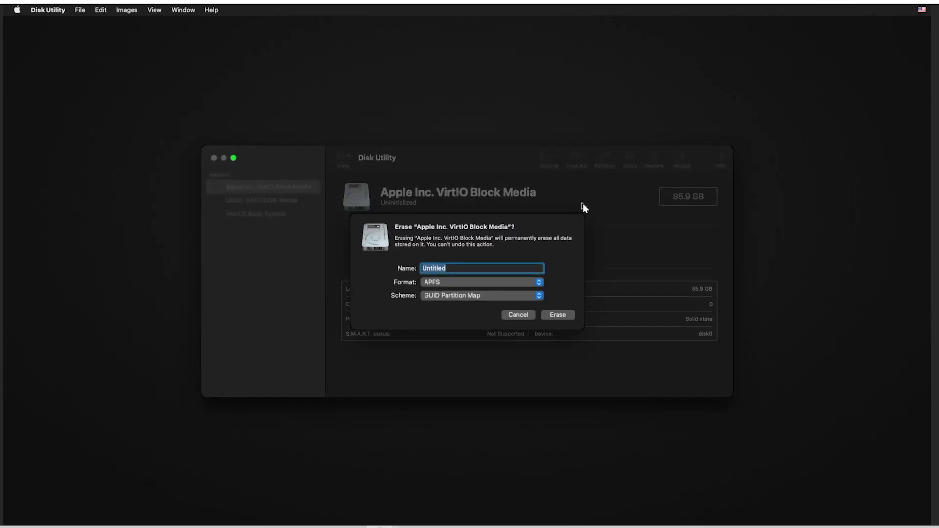
text(macOS)
click(560, 316)
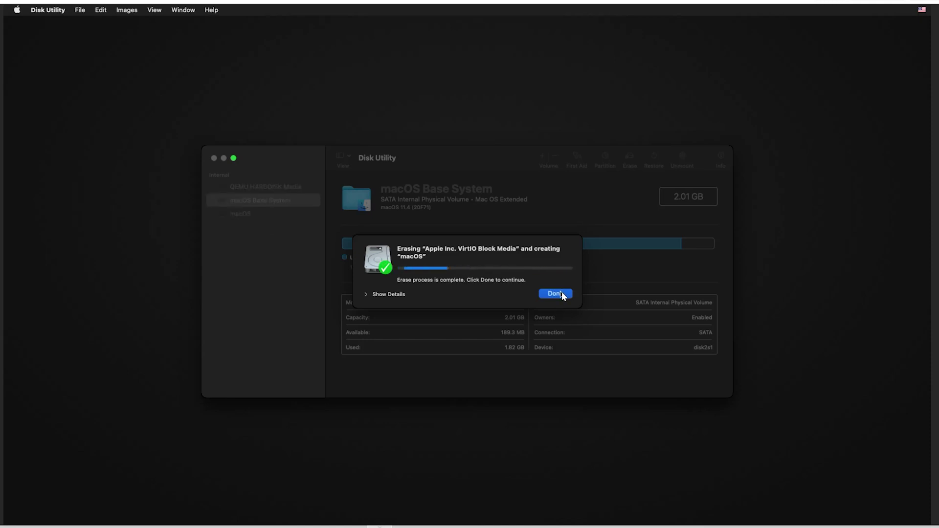
click(555, 293)
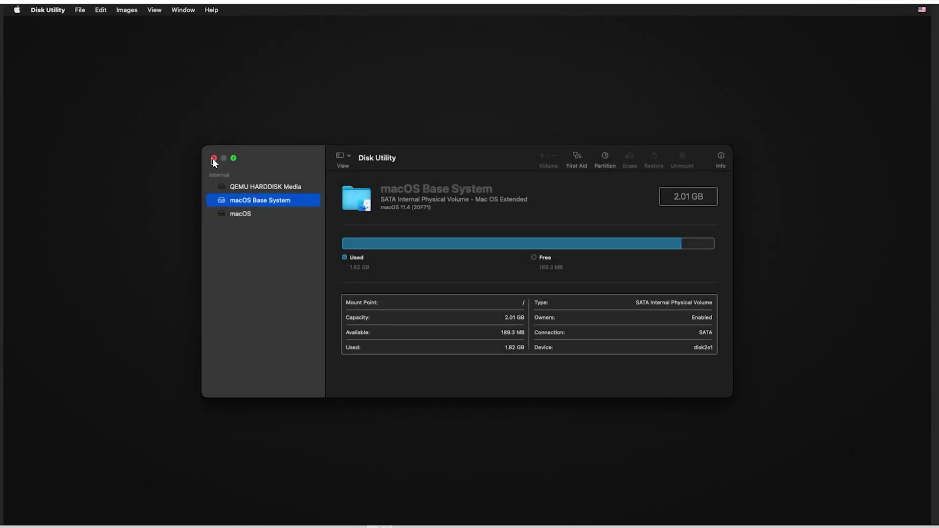
click(214, 158)
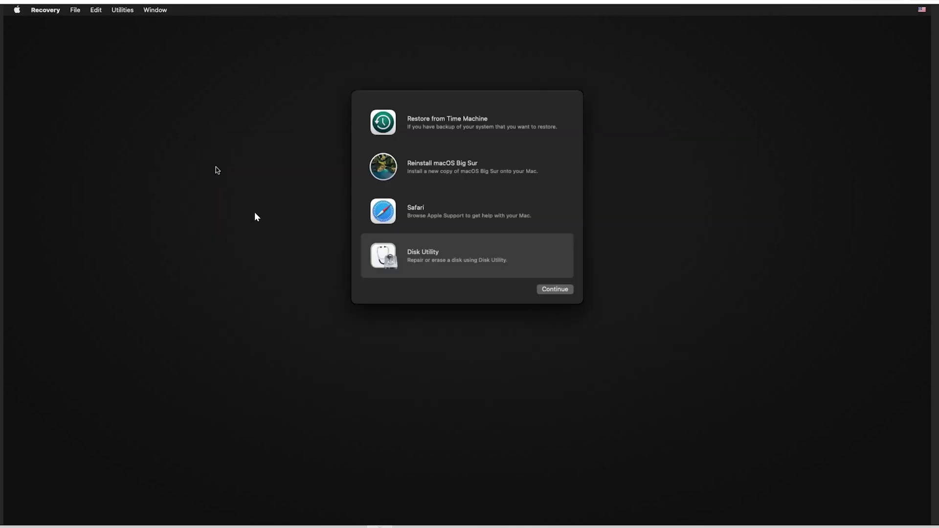
Start the macOS Big Sur reinstallation, accept the license agreement and choose the macOS disk as the destination.
double_click(467, 167)
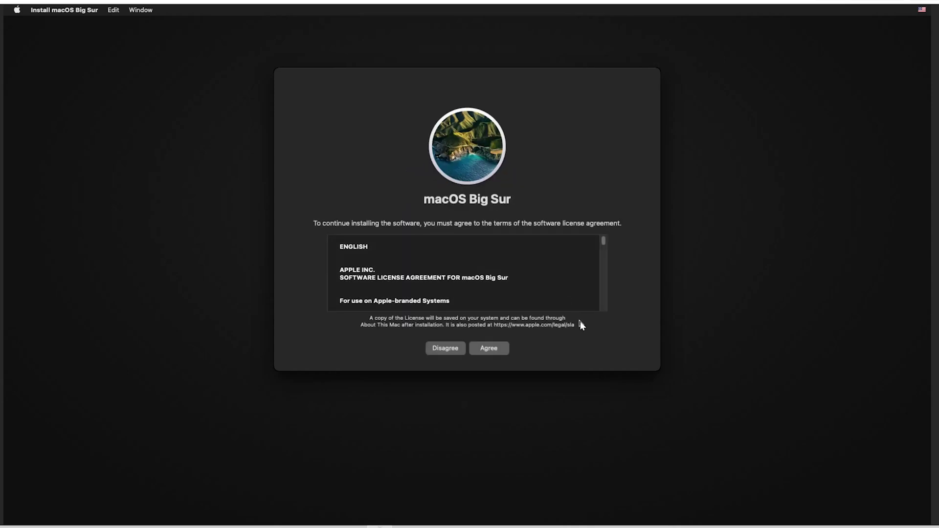
click(500, 350)
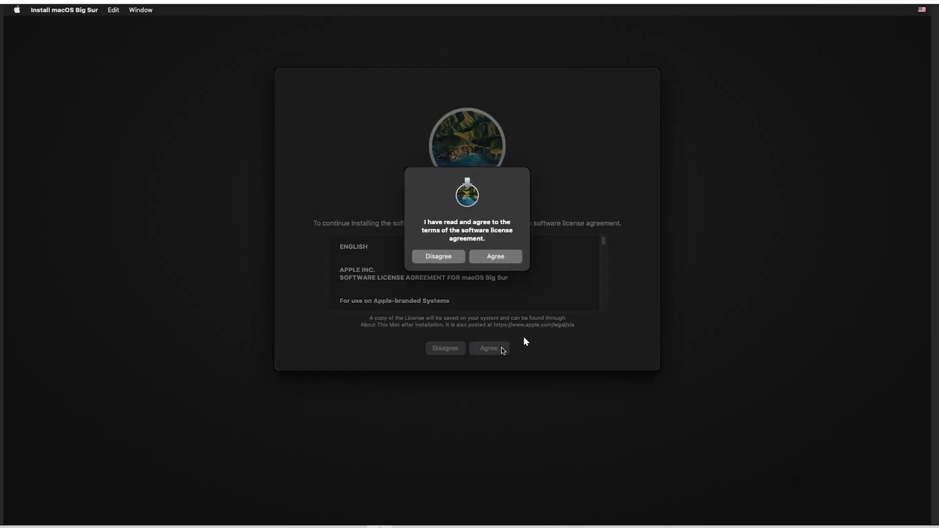
click(503, 260)
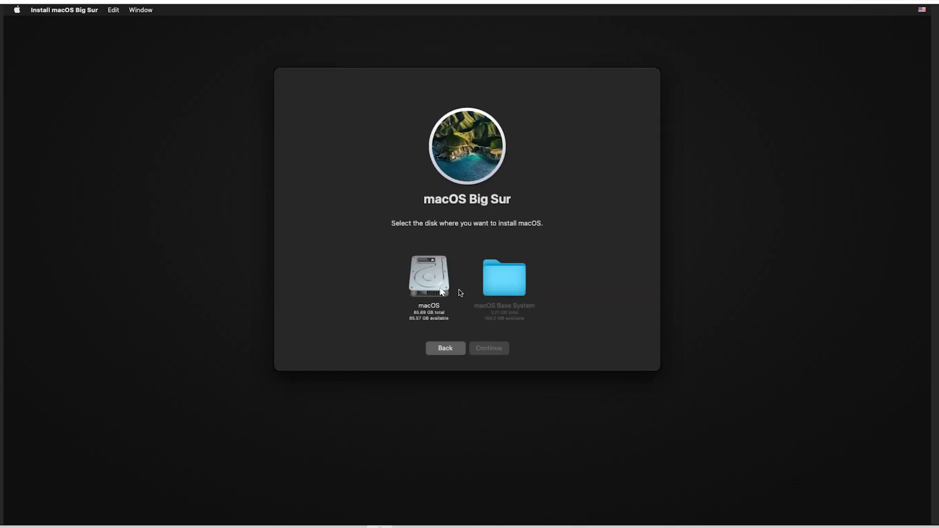
click(433, 286)
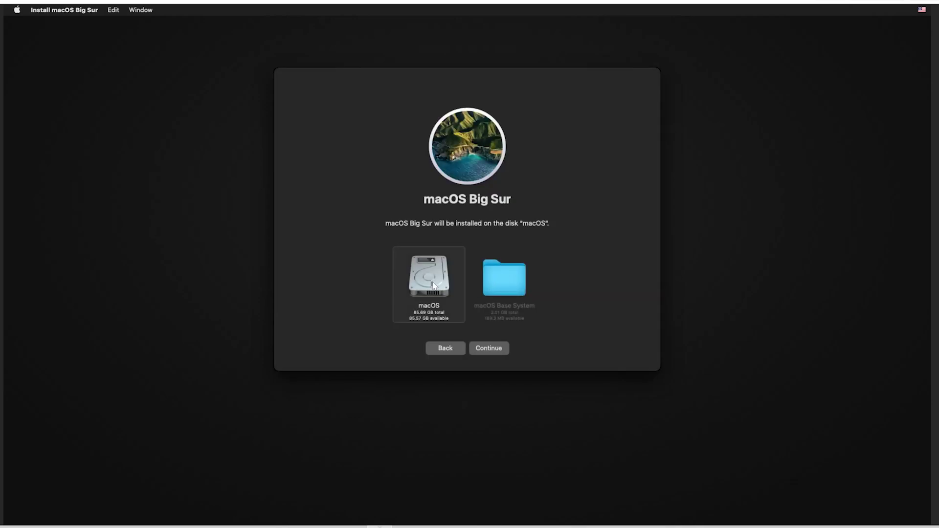
click(489, 347)
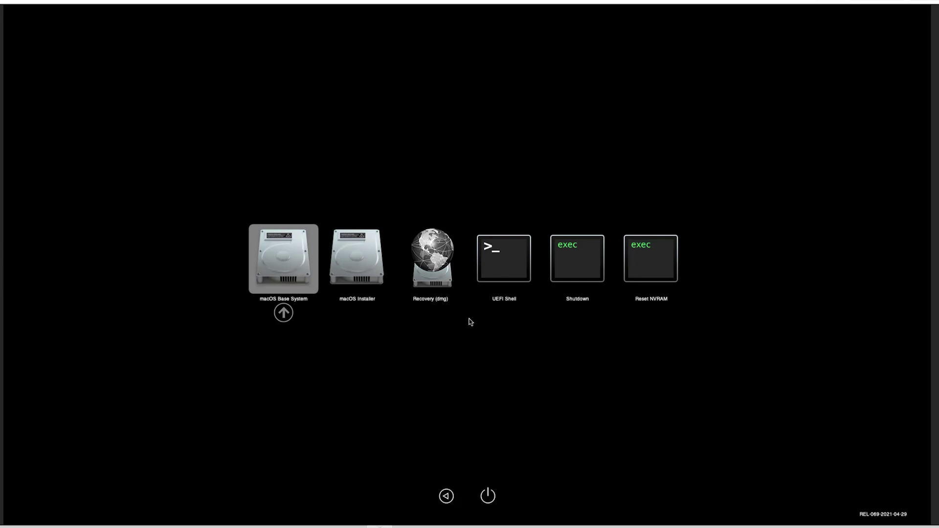
Boot the virtual machine from the macOS Installer entry to continue the installation.
key(Right)
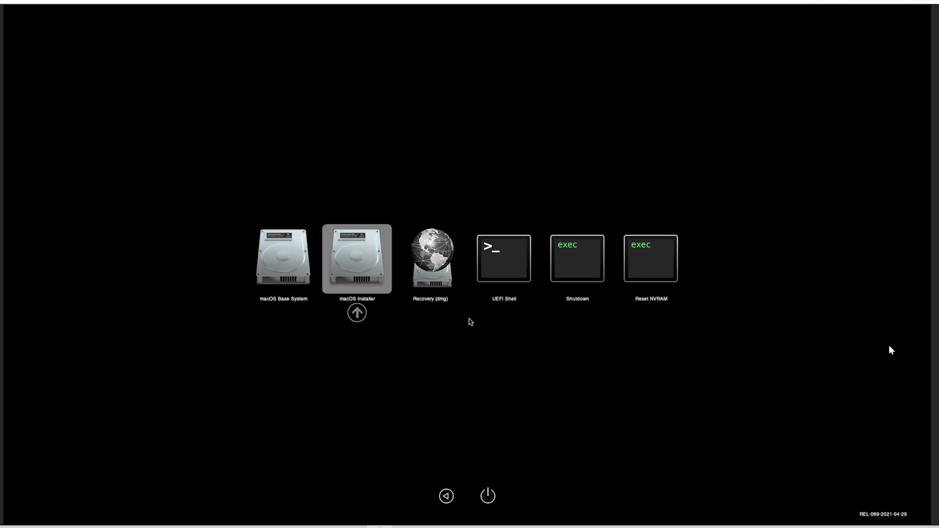
key(Return)
key(Return)
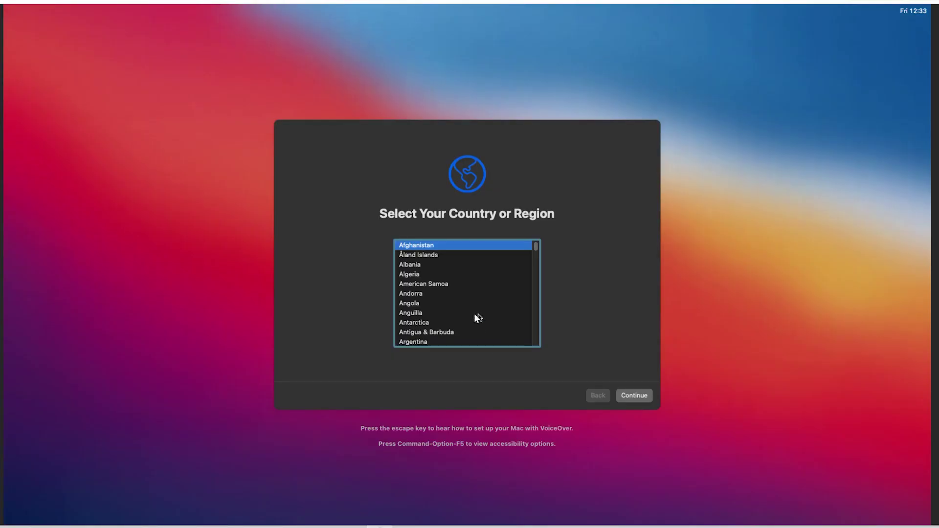
Choose Italy as the country or region and continue the setup.
scroll(475, 315, down, 3)
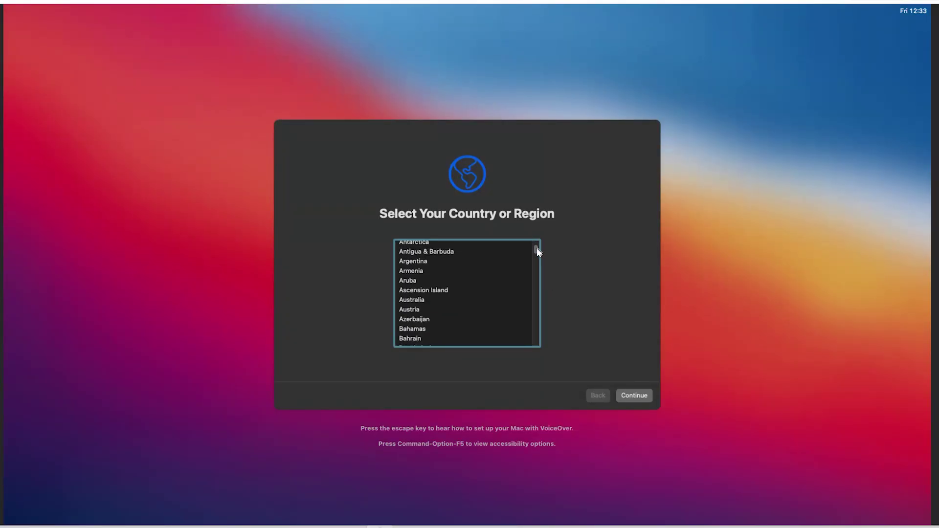
scroll(536, 272, down, 10)
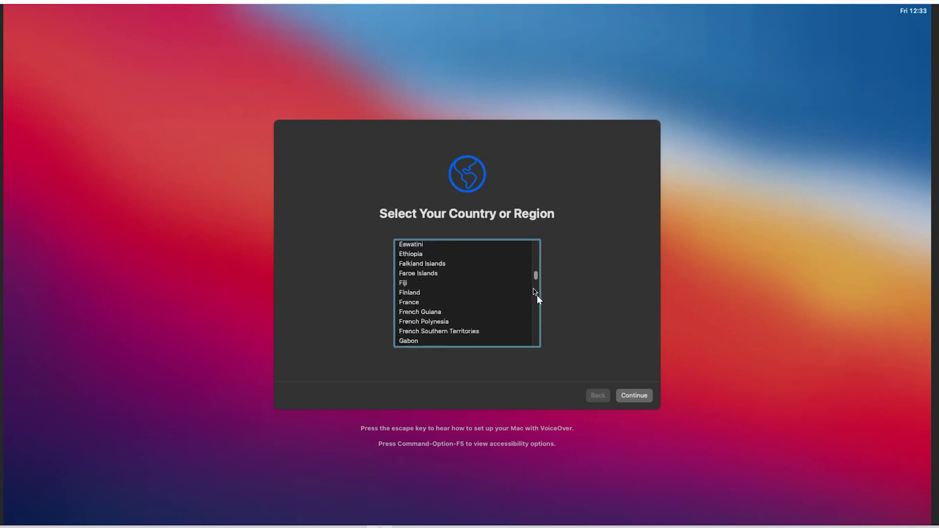
scroll(536, 295, down, 3)
scroll(536, 295, down, 12)
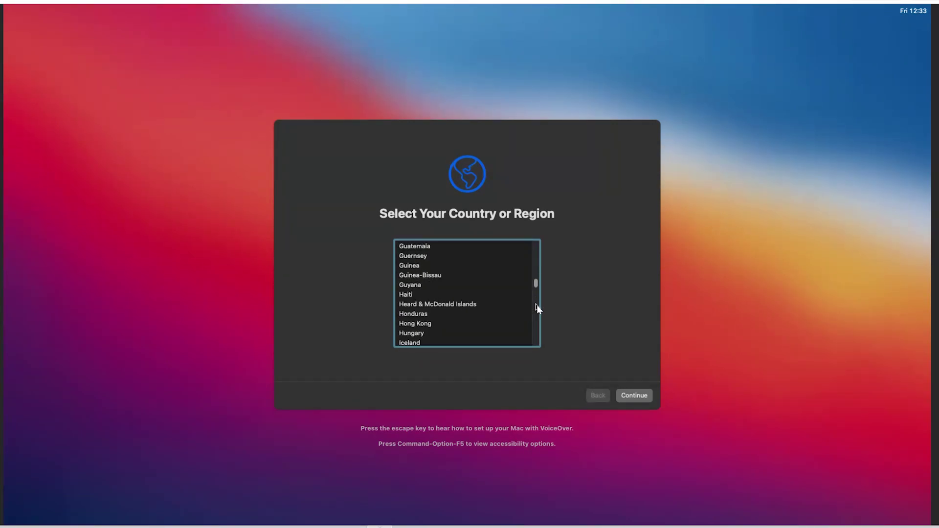
text(lebi)
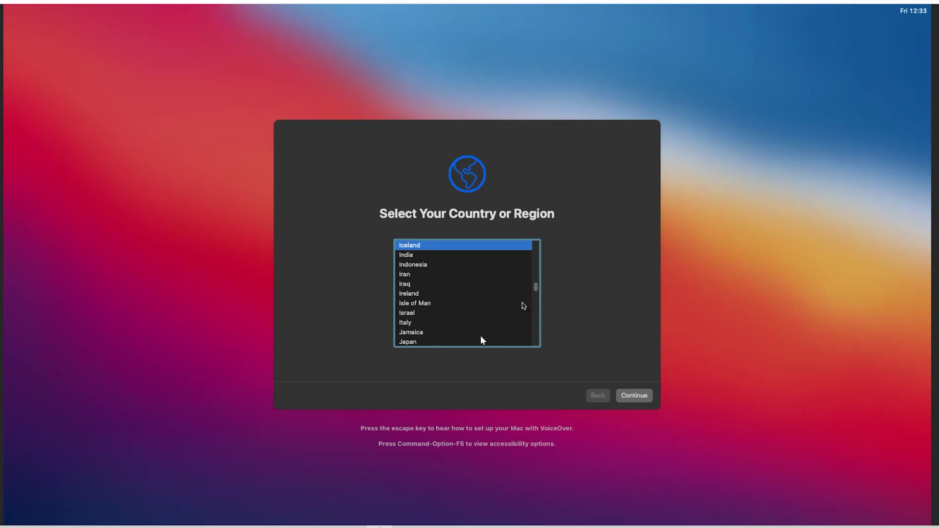
click(420, 323)
click(636, 395)
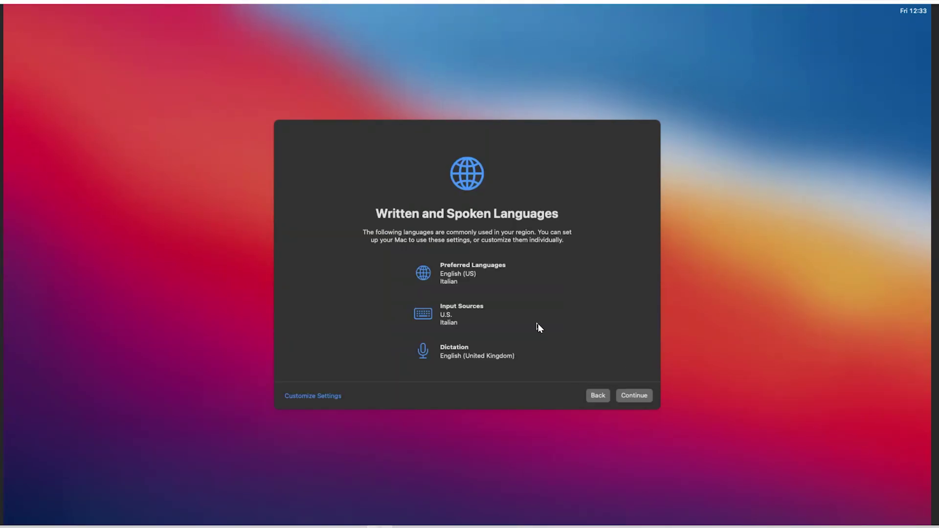
Go through the custom language settings, selecting Italian in the preferred languages and accepting the listed input sources and English (United Kingdom) dictation.
click(336, 397)
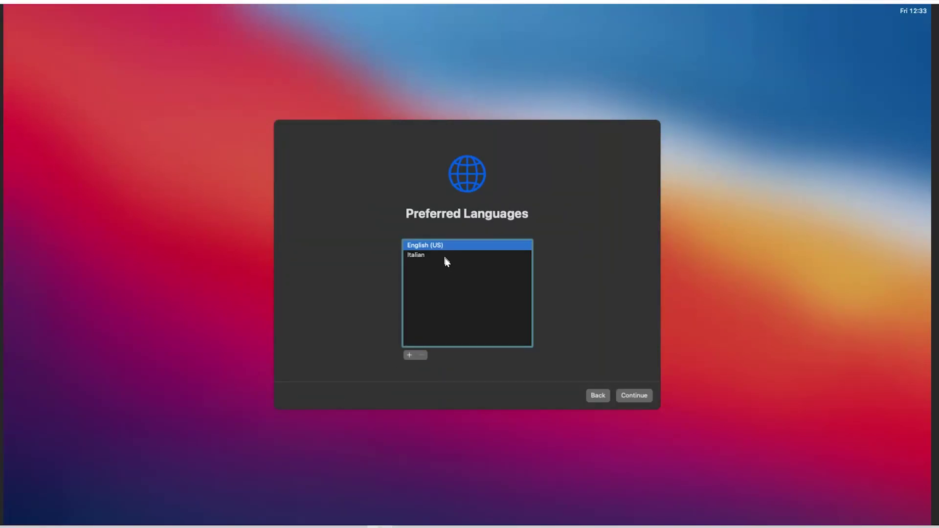
click(417, 255)
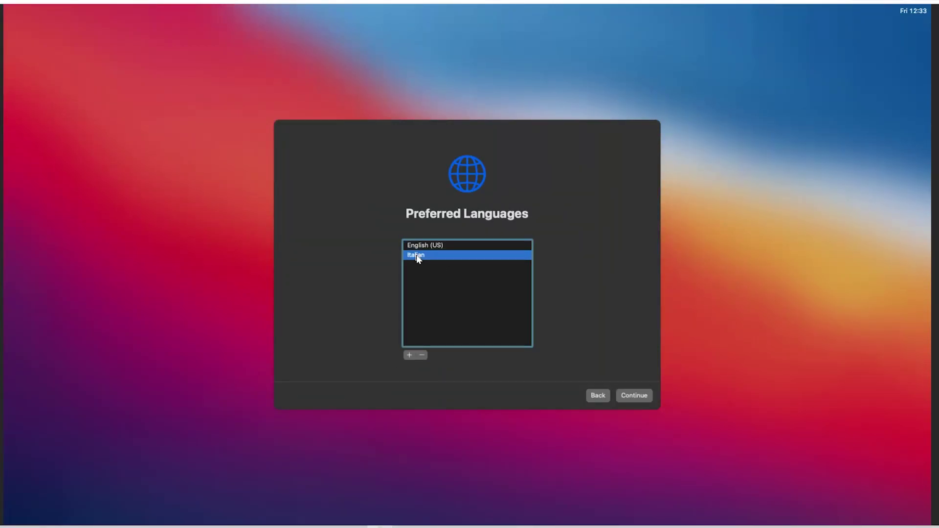
click(636, 394)
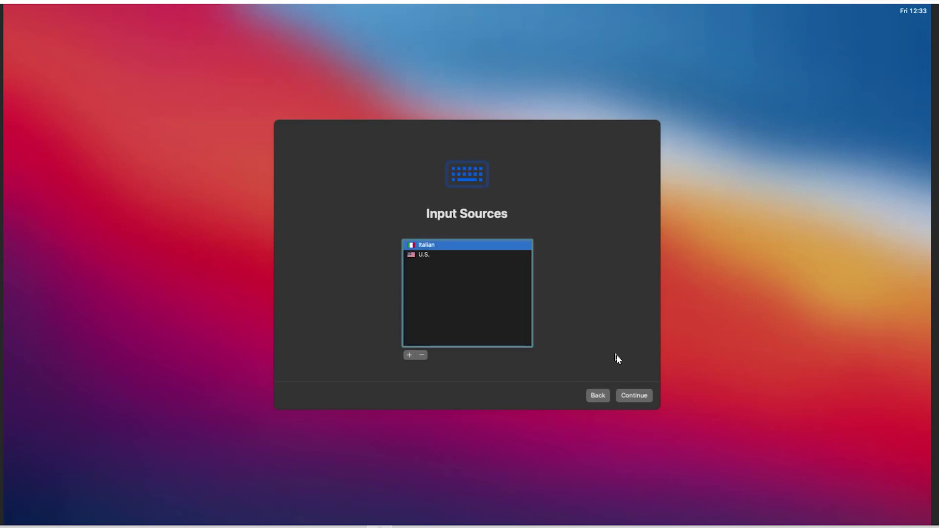
click(633, 397)
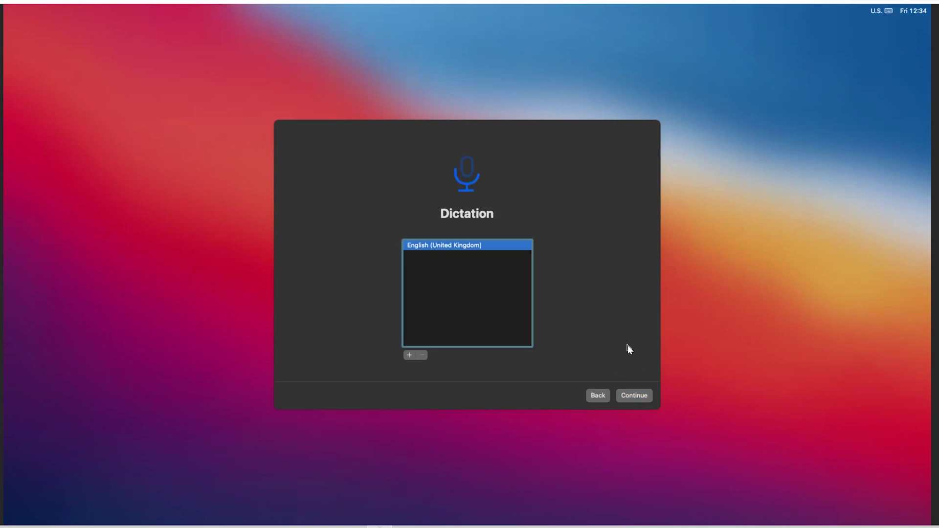
click(635, 396)
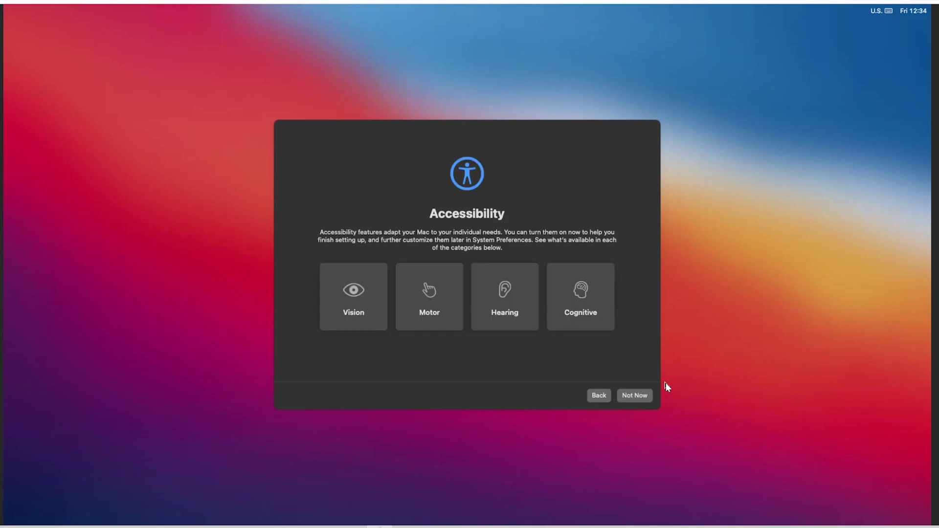
Skip the accessibility options and the Migration Assistant transfer, continuing past the Data & Privacy notice.
click(636, 397)
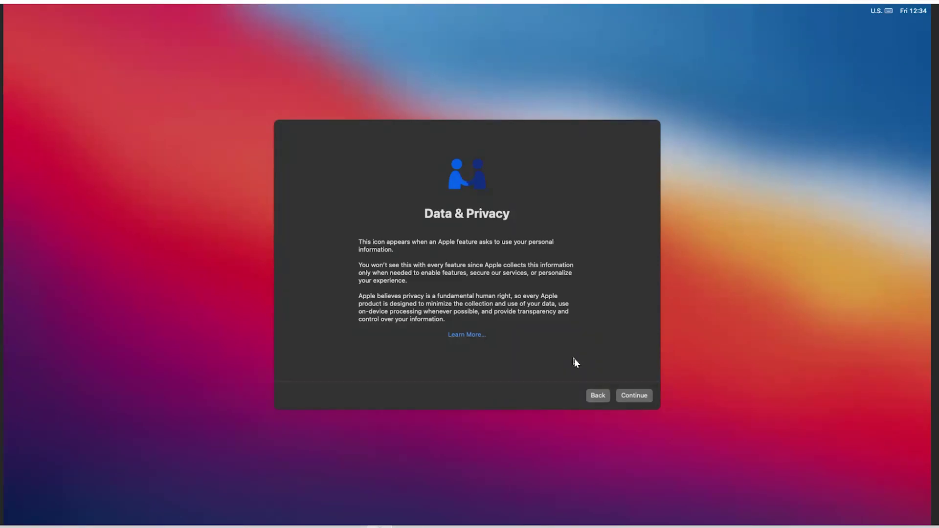
click(633, 398)
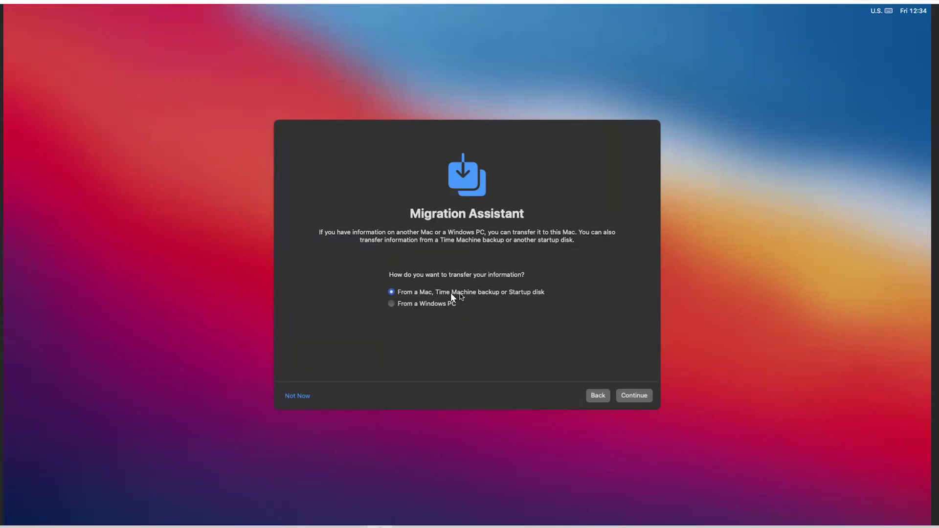
click(306, 397)
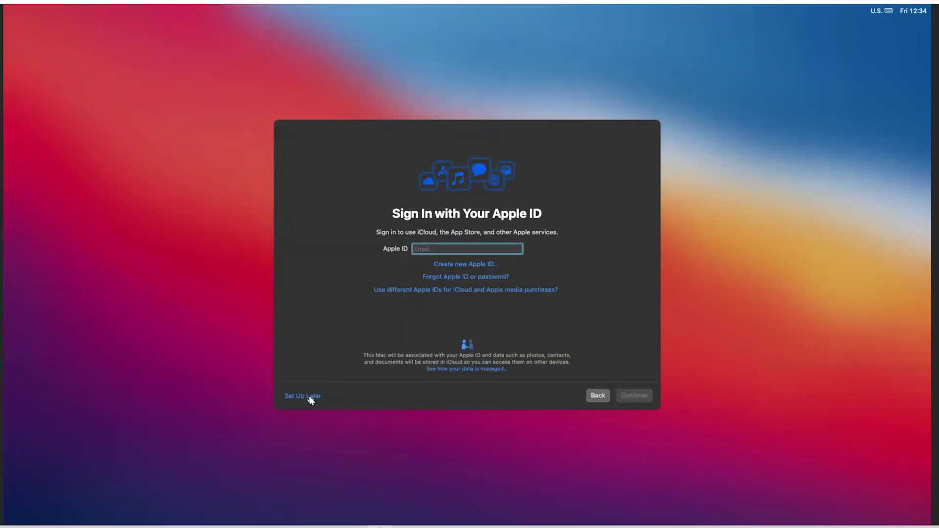
Skip signing in with an Apple ID and agree to the macOS Software License Agreement.
click(308, 397)
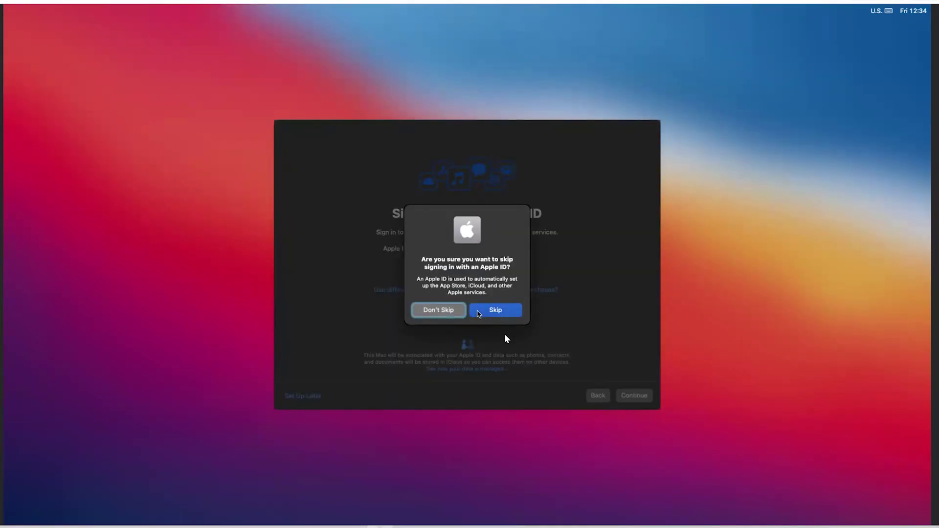
key(Return)
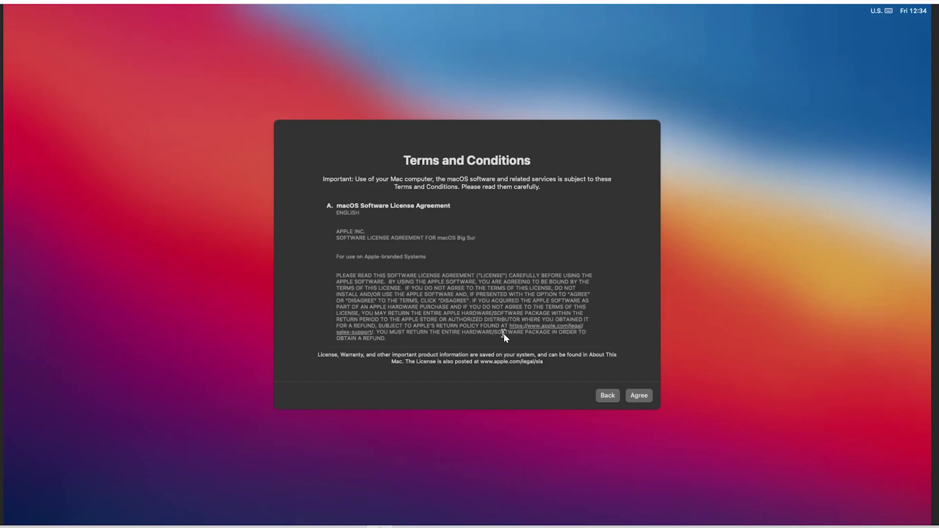
click(639, 395)
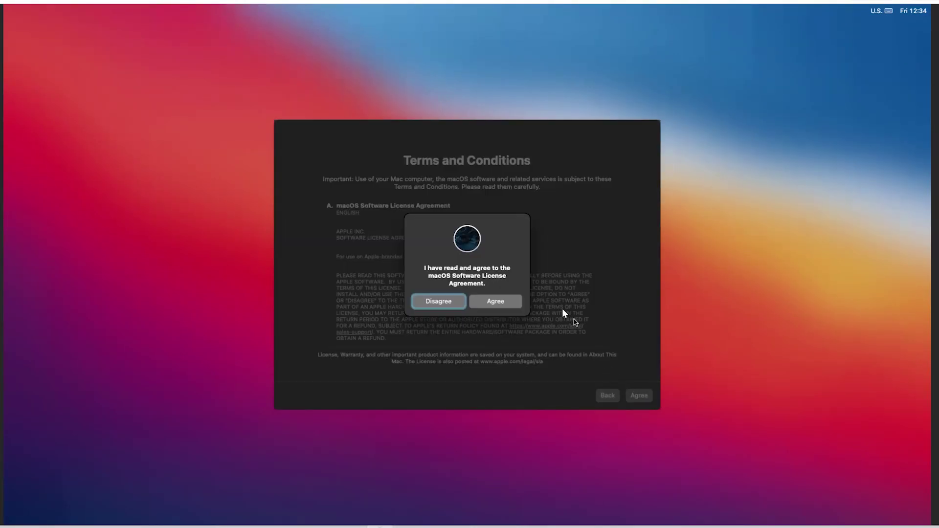
click(499, 304)
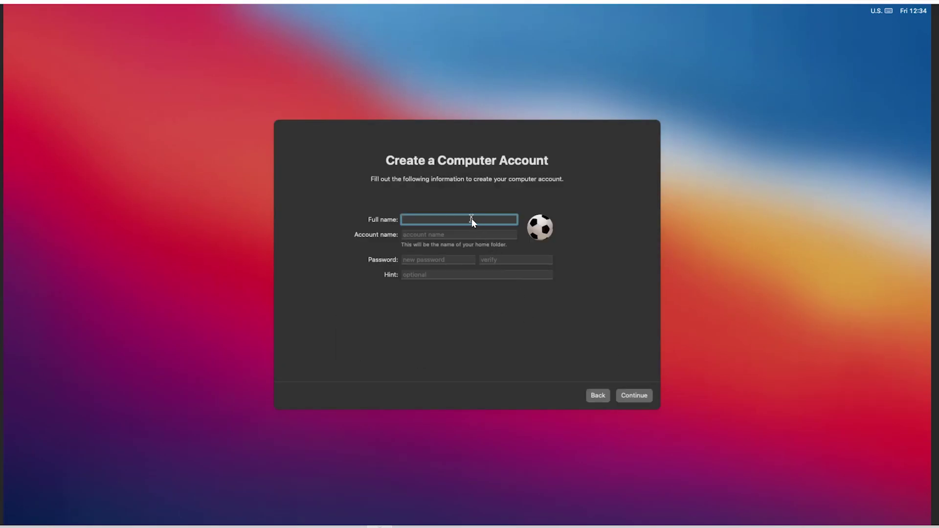
Create the computer account by entering the user's full name and the account password with its verification, leaving the hint empty.
text(Angelo)
key(Tab)
click(424, 260)
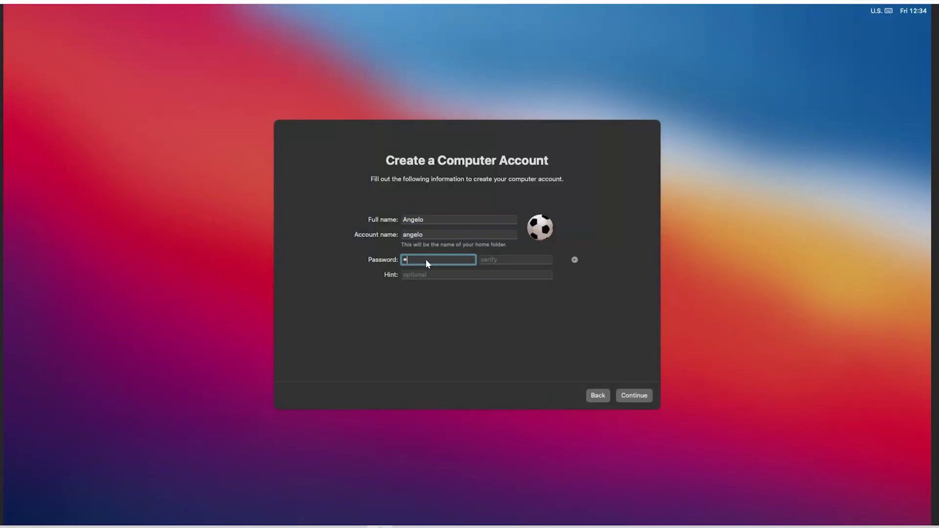
text(••••••••)
key(Tab)
text(••••••••)
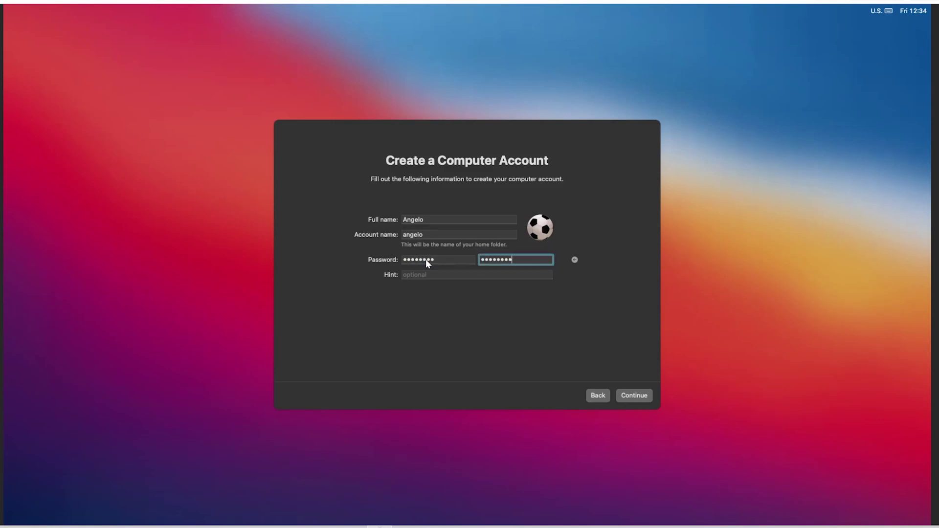
click(636, 395)
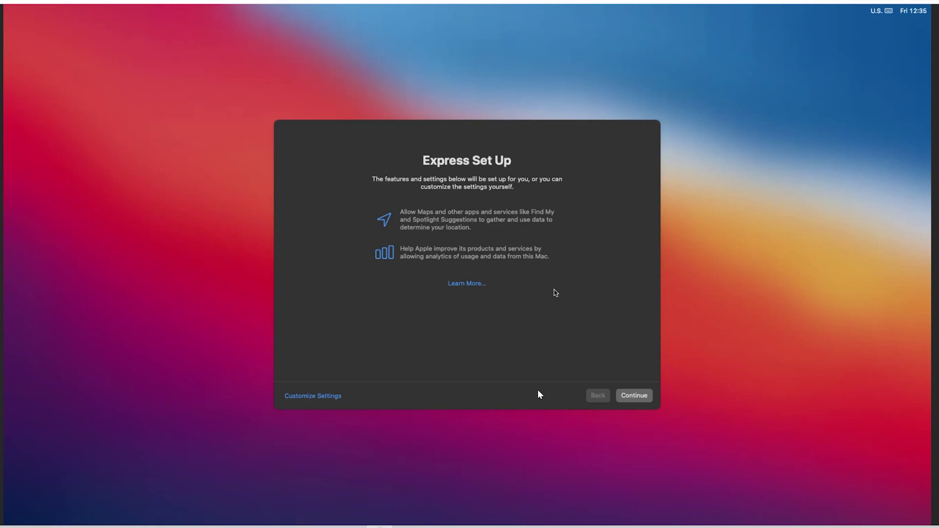
Accept Express Set Up and continue through Analytics and Screen Time, leaving crash and usage data sharing with app developers off.
click(628, 392)
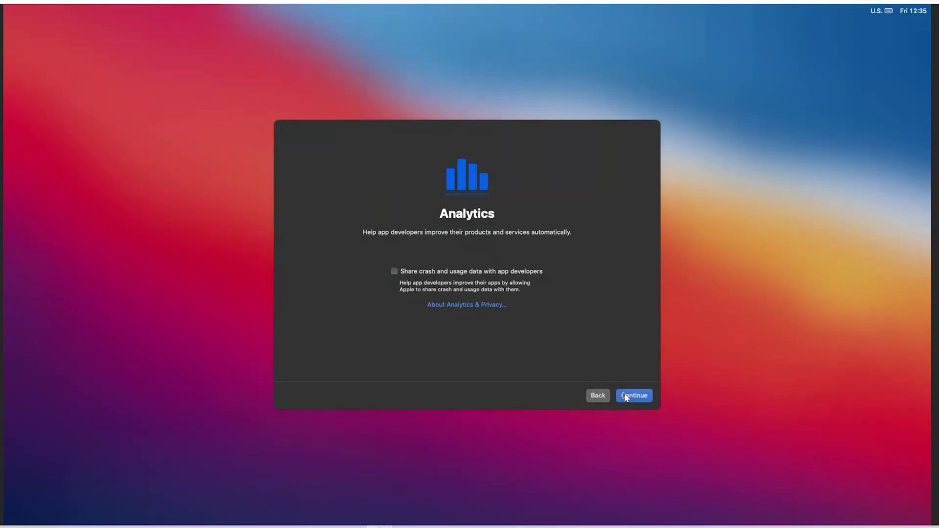
click(624, 393)
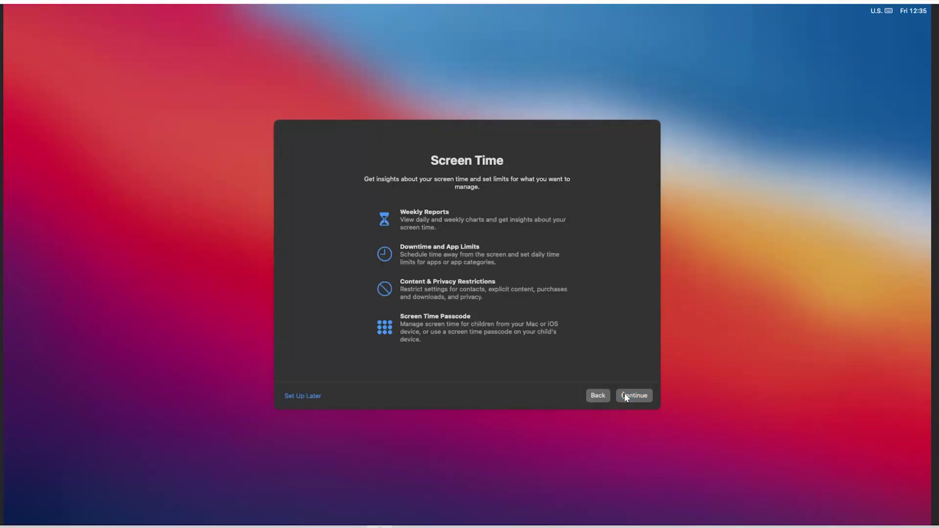
click(630, 399)
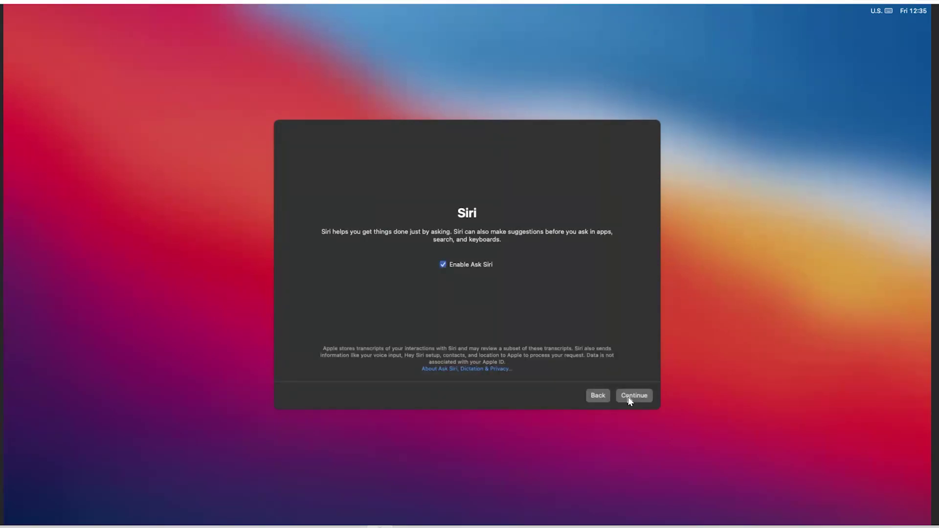
Turn off Enable Ask Siri and continue with the Dark appearance.
click(484, 266)
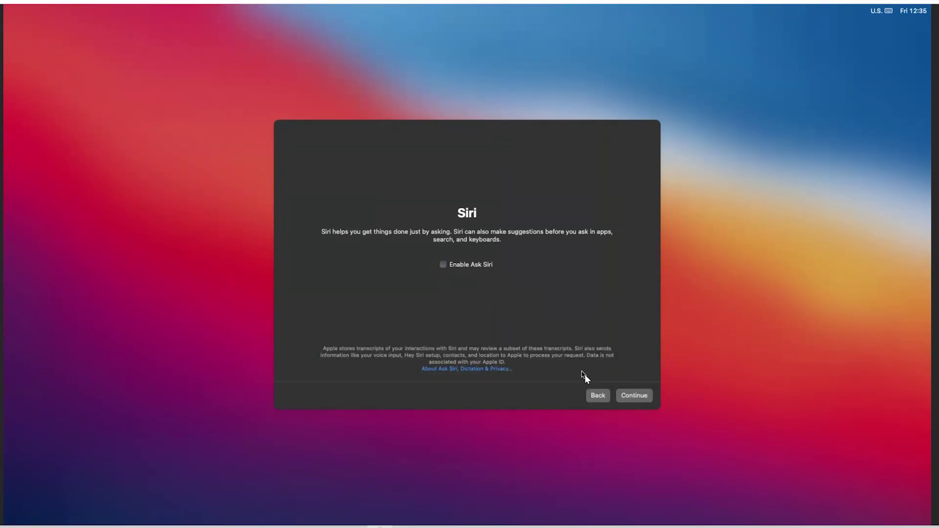
click(635, 397)
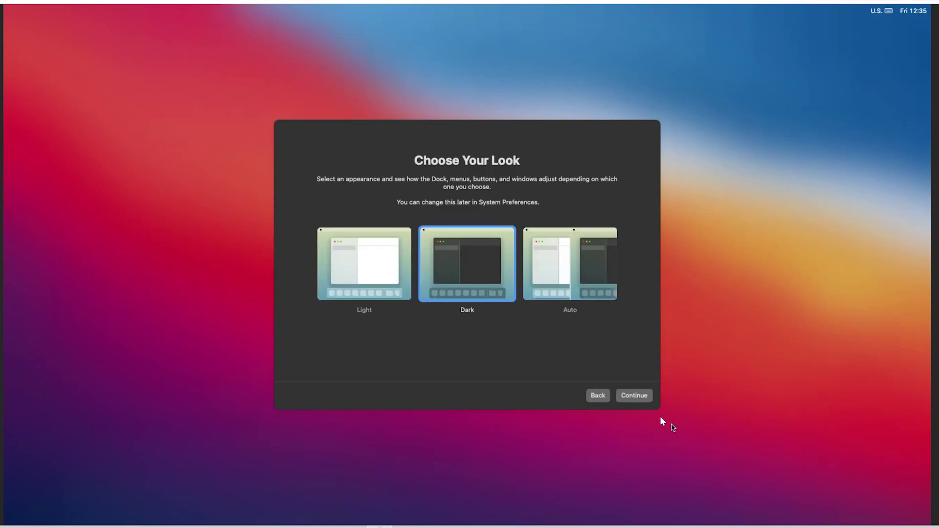
click(635, 396)
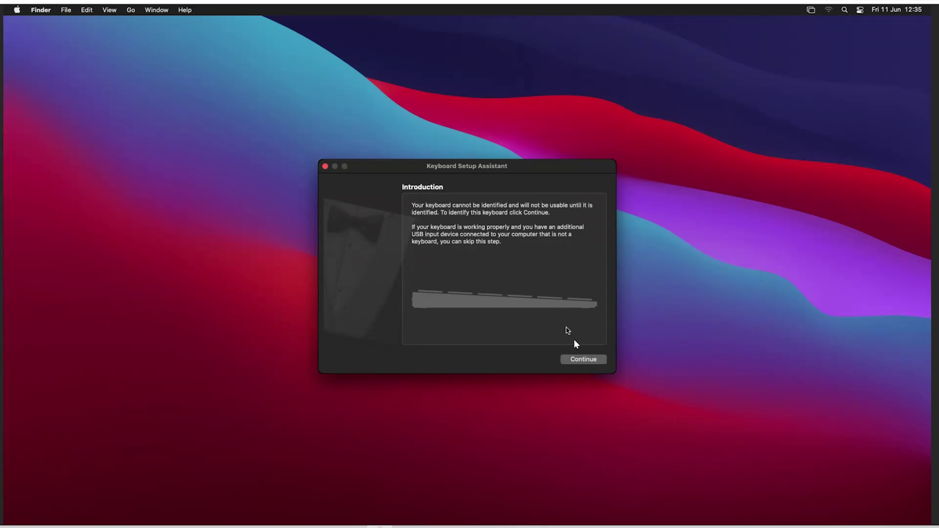
Identify the keyboard in Keyboard Setup Assistant and accept the ISO (European) type.
click(586, 360)
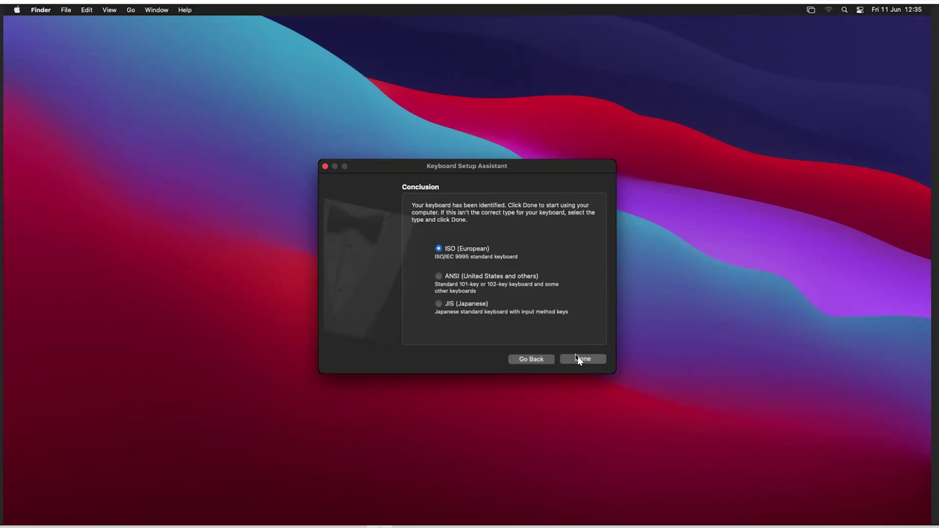
click(582, 358)
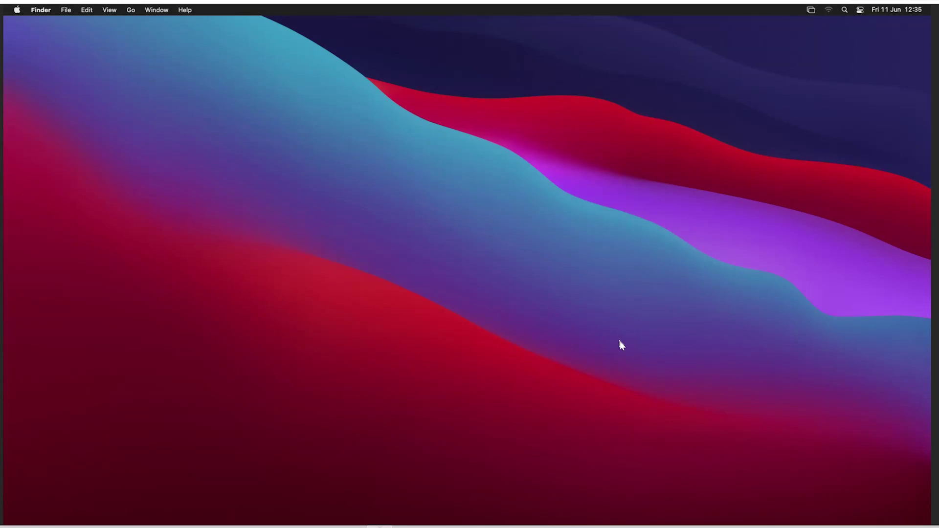
click(18, 10)
click(370, 184)
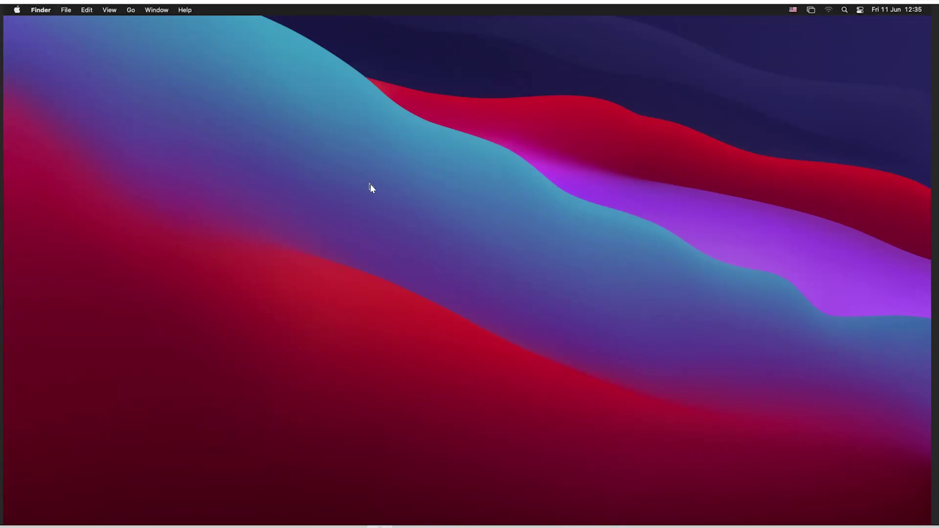